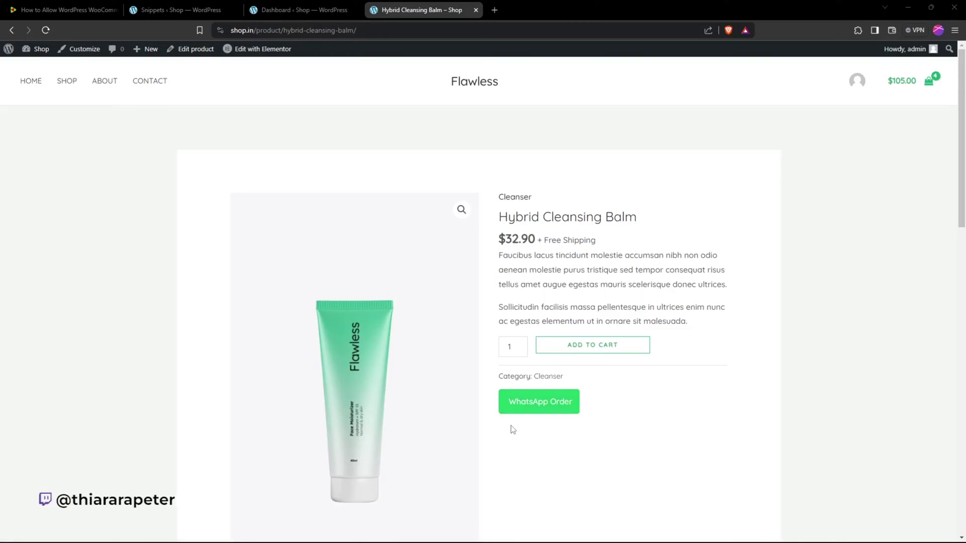
Step: Start a WhatsApp order and check the message's opening, product name and price
{"action": "left_click", "coordinate": [542, 403]}
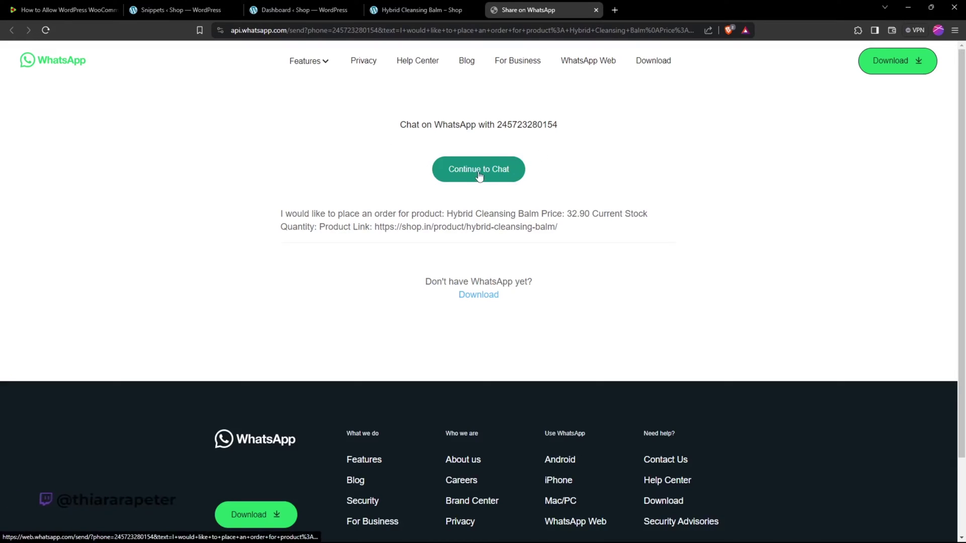
{"action": "left_click_drag", "start_coordinate": [279, 214], "coordinate": [437, 214]}
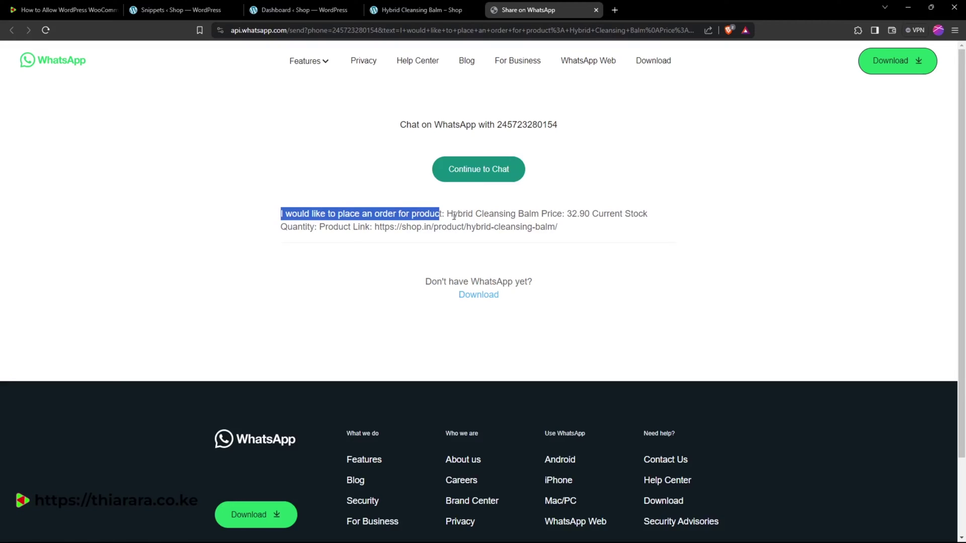
{"action": "left_click_drag", "start_coordinate": [447, 213], "coordinate": [585, 216]}
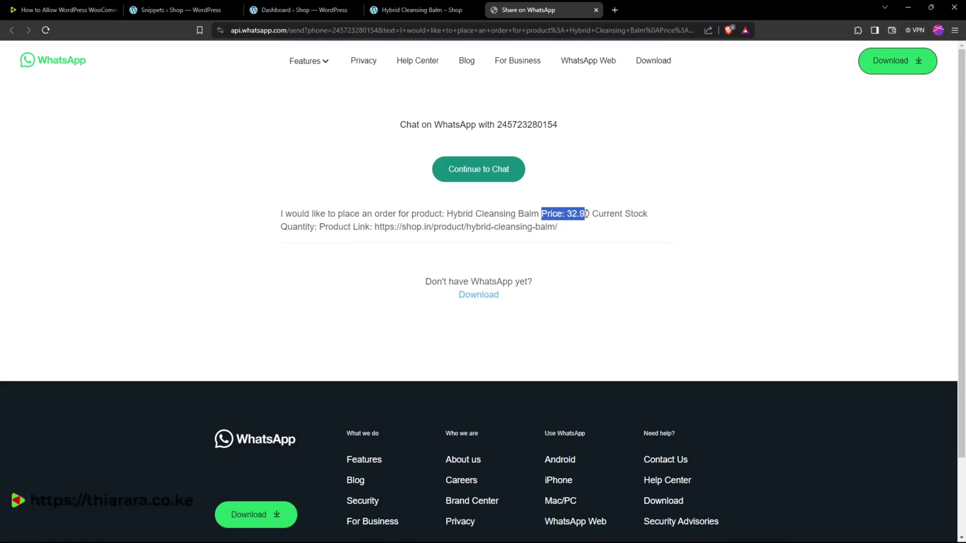
{"action": "left_click", "coordinate": [595, 227]}
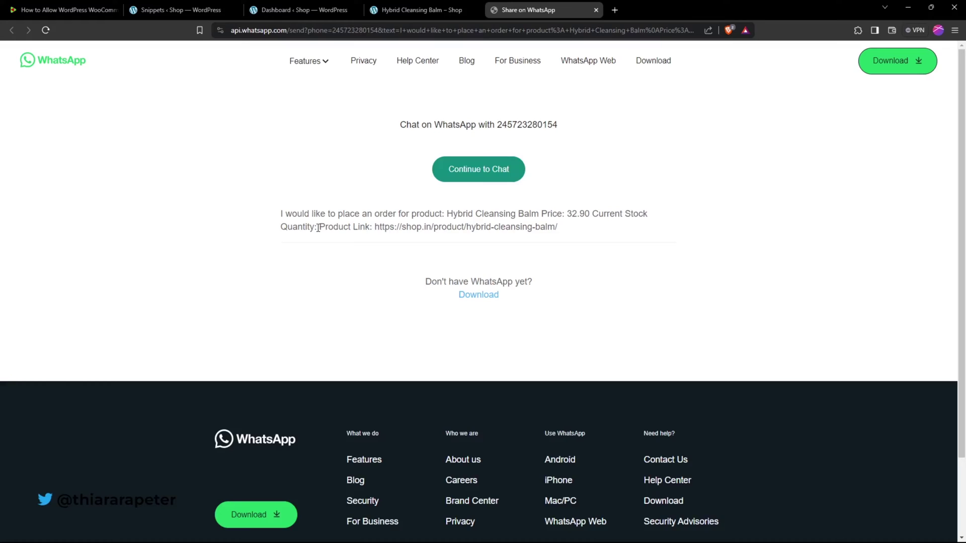
Step: Check the full product link in the message, then return to the WordPress Dashboard
{"action": "left_click_drag", "start_coordinate": [318, 228], "coordinate": [433, 231]}
{"action": "left_click_drag", "start_coordinate": [559, 230], "coordinate": [378, 230]}
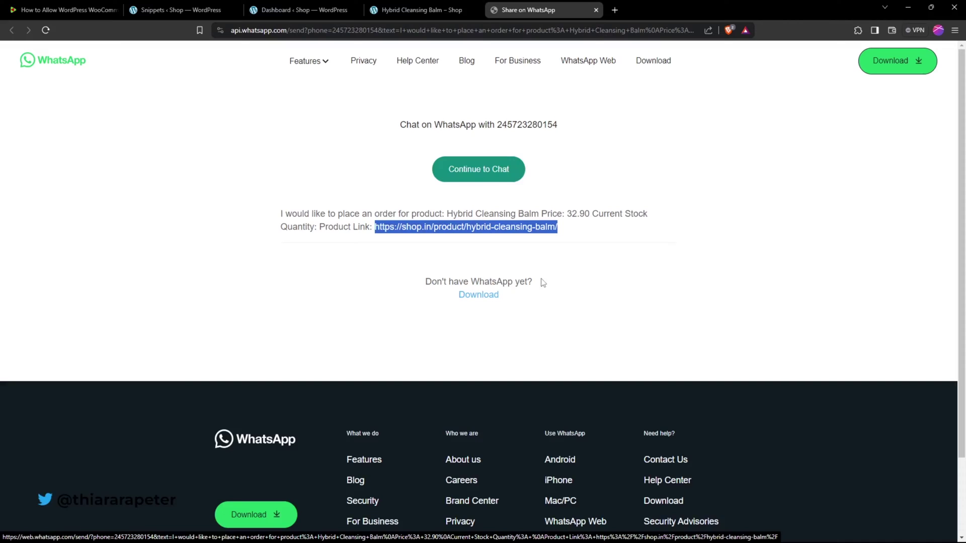
{"action": "left_click", "coordinate": [301, 5]}
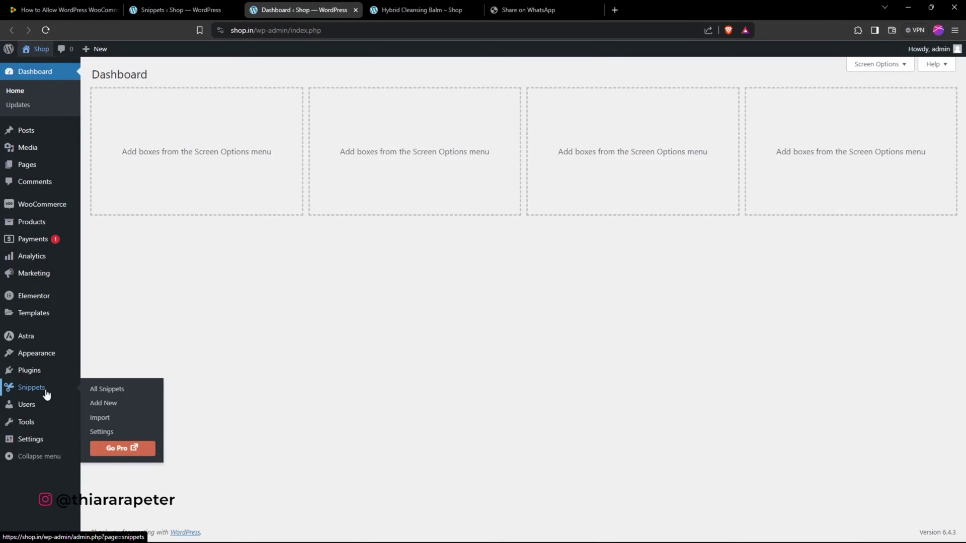
Step: Go to Plugins > Add New Plugin from the admin sidebar
{"action": "mouse_move", "coordinate": [33, 374]}
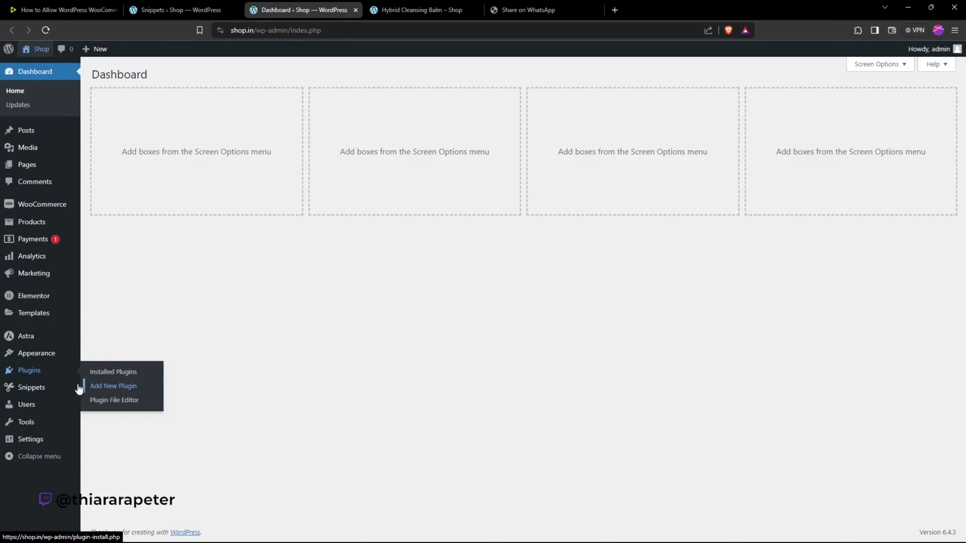
{"action": "mouse_move", "coordinate": [33, 393]}
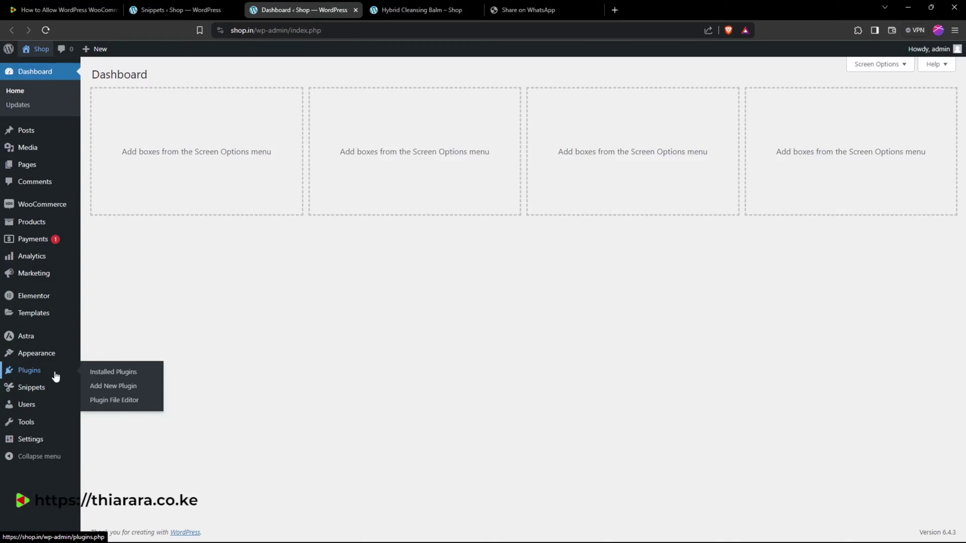
{"action": "left_click", "coordinate": [108, 388]}
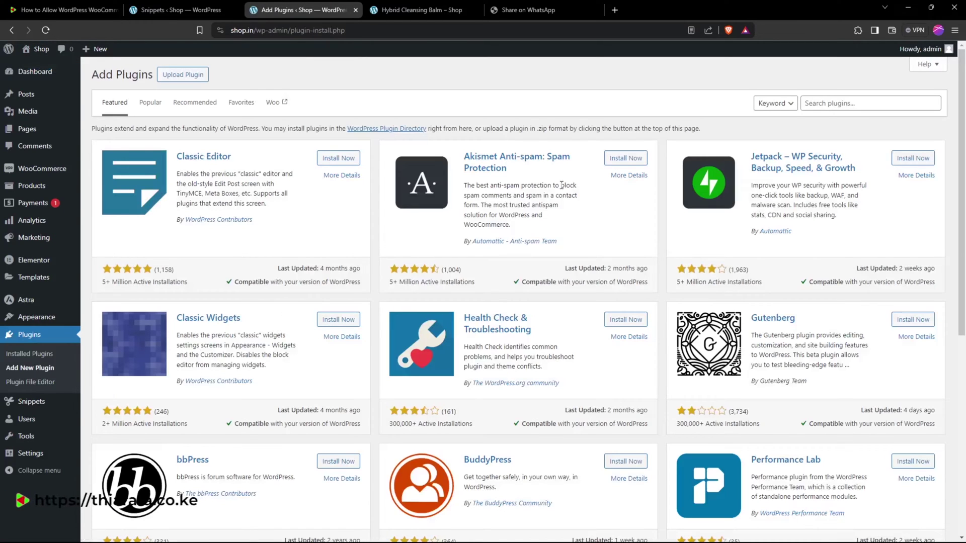
Step: Search plugins for 'code' and confirm Code Snippets is listed as Active
{"action": "left_click", "coordinate": [864, 104]}
{"action": "type", "text": "code"}
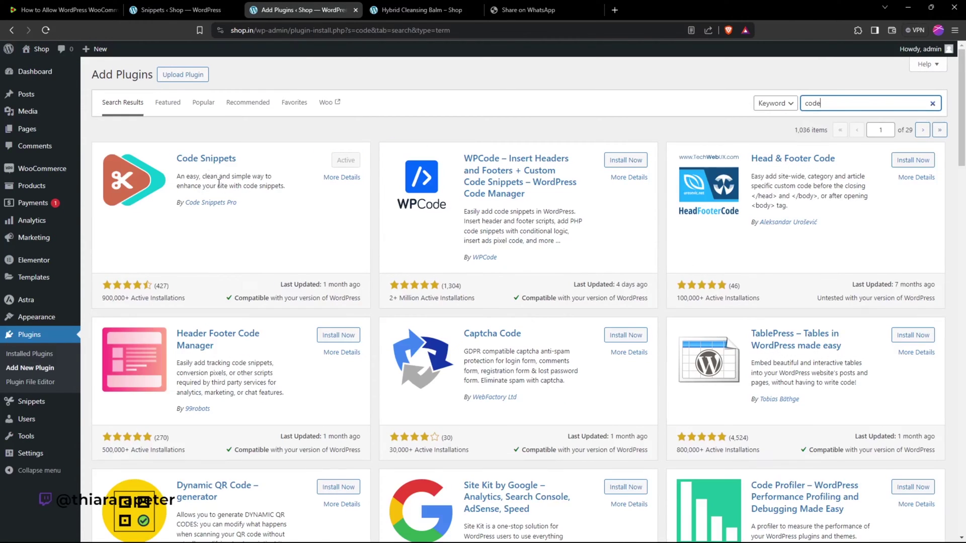
{"action": "left_click_drag", "start_coordinate": [175, 158], "coordinate": [236, 160]}
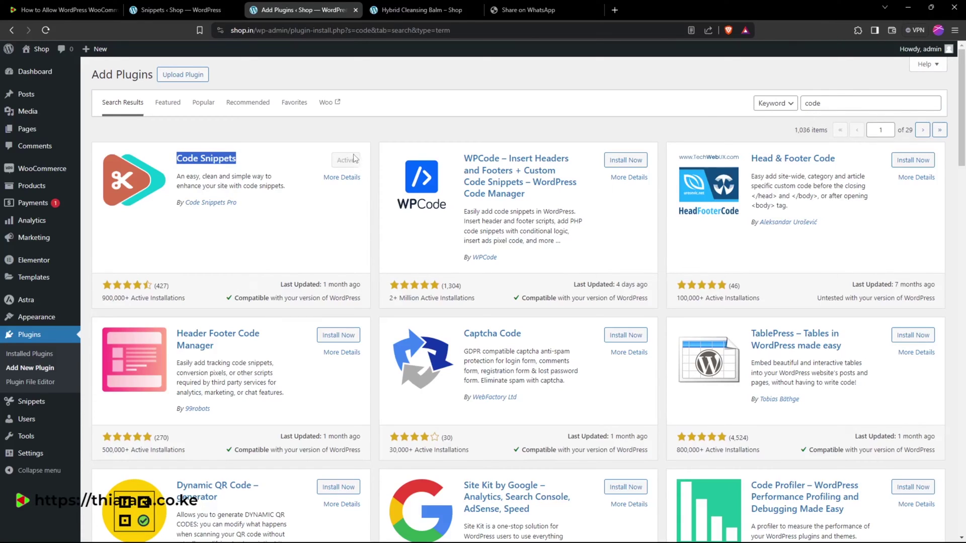
{"action": "mouse_move", "coordinate": [39, 405]}
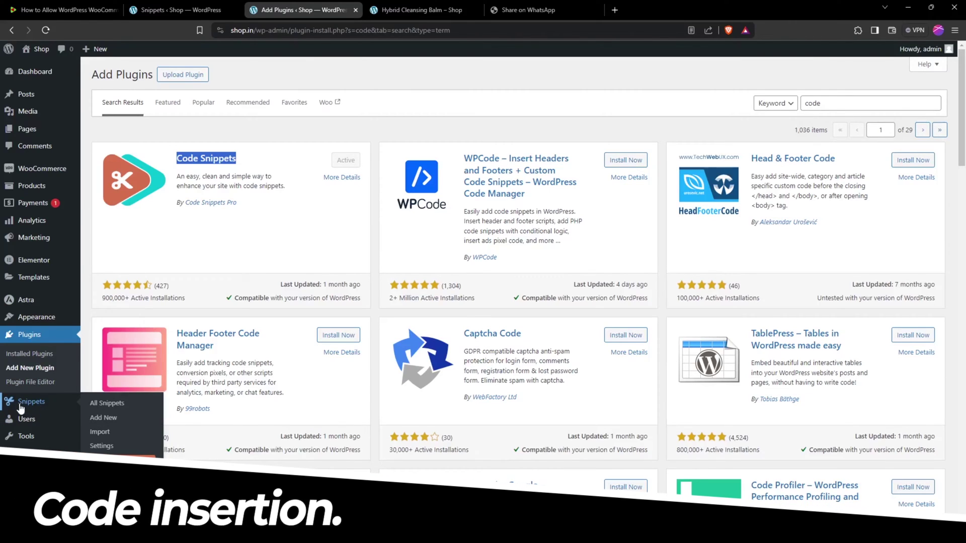
Step: Open the 'WhatsApp enquiry' snippet from the Snippets list, then go to the tutorial post
{"action": "left_click", "coordinate": [194, 9]}
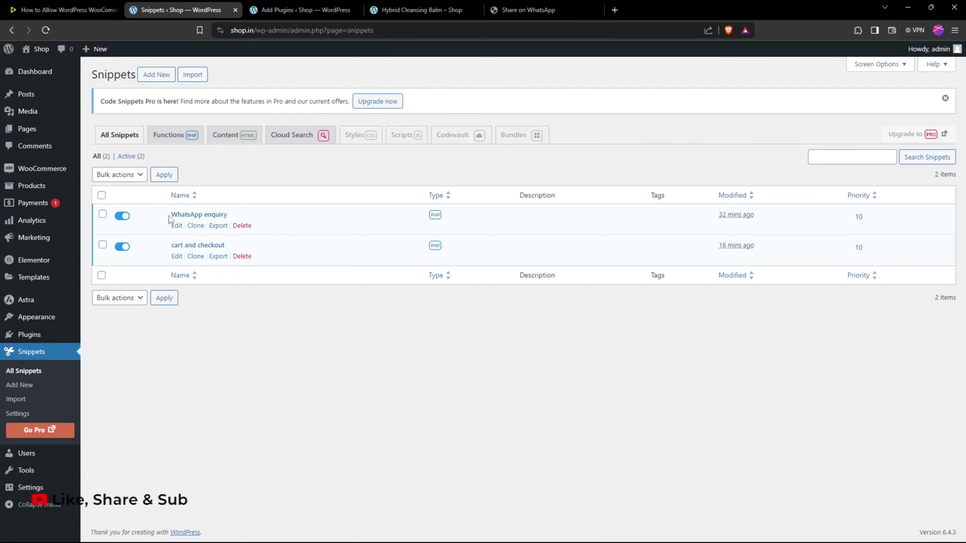
{"action": "left_click_drag", "start_coordinate": [172, 214], "coordinate": [229, 215]}
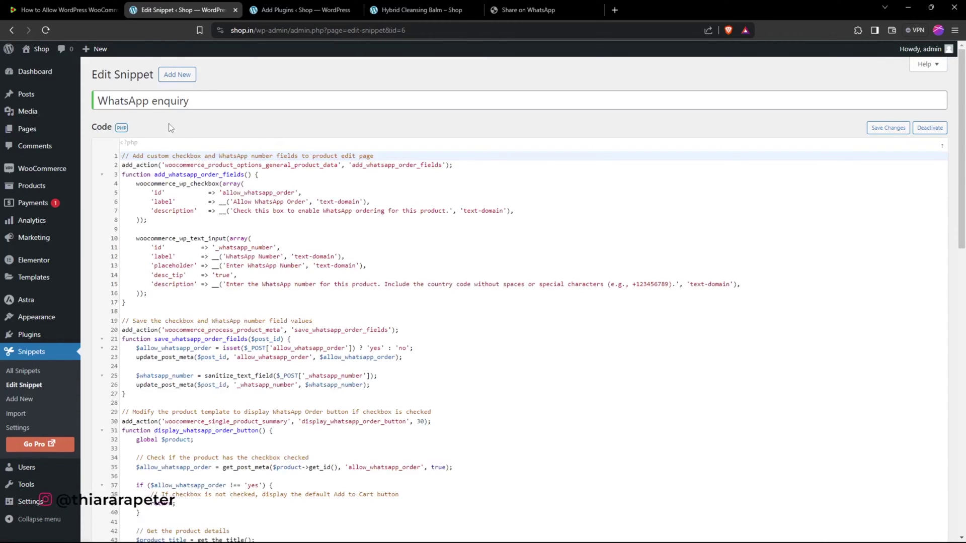
{"action": "triple_click", "coordinate": [210, 104]}
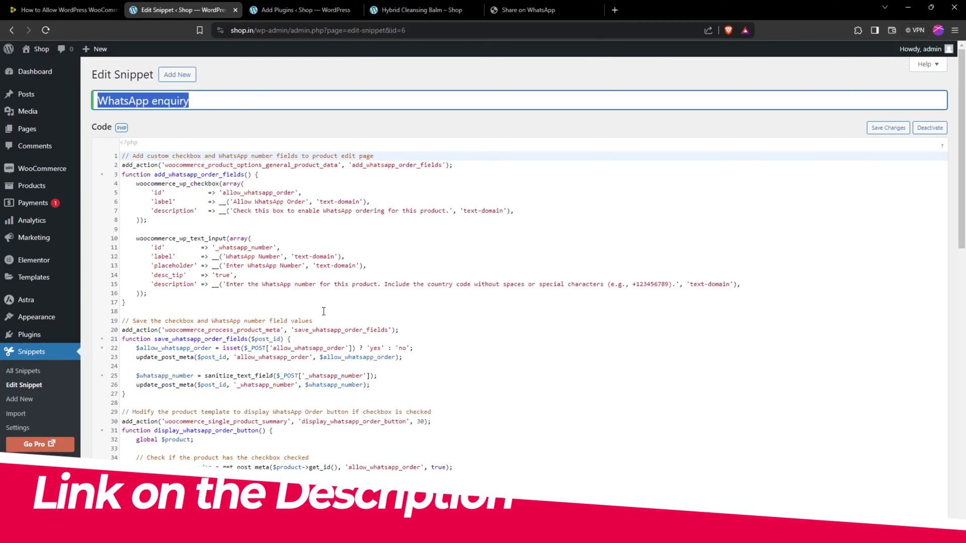
{"action": "left_click", "coordinate": [82, 5]}
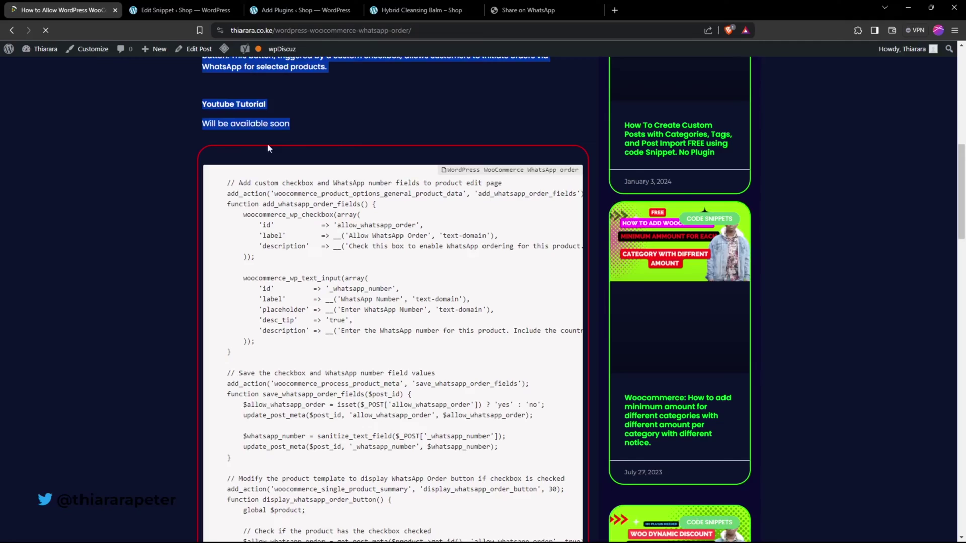
Step: Copy the full WhatsApp order PHP code from the post's code block and return to admin
{"action": "scroll", "coordinate": [146, 131], "scroll_direction": "down", "scroll_amount": 10}
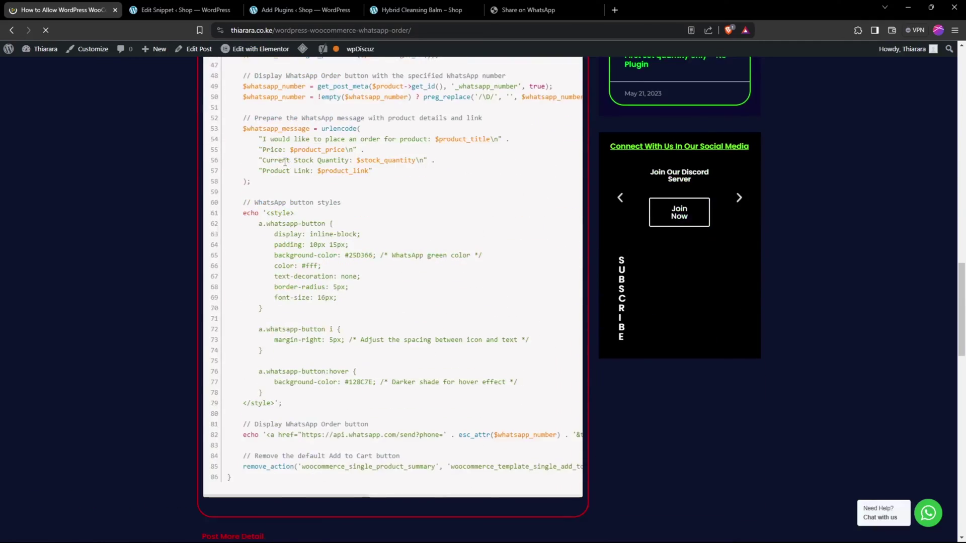
{"action": "scroll", "coordinate": [285, 162], "scroll_direction": "up", "scroll_amount": 15}
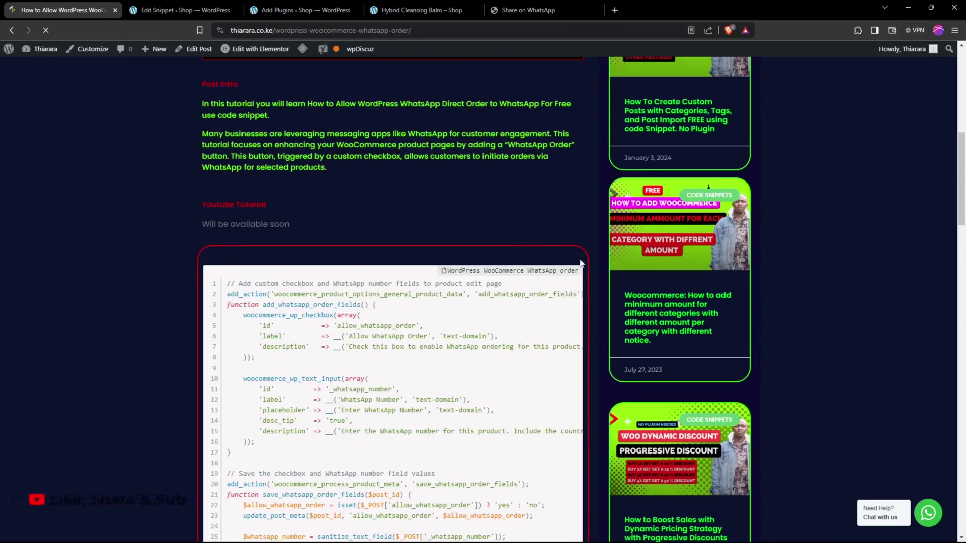
{"action": "left_click", "coordinate": [569, 287]}
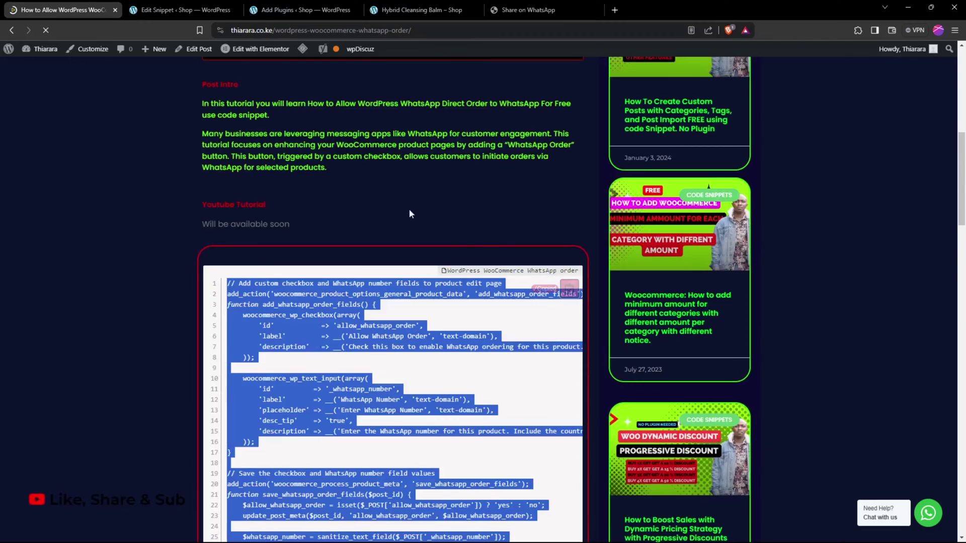
{"action": "left_click", "coordinate": [184, 5]}
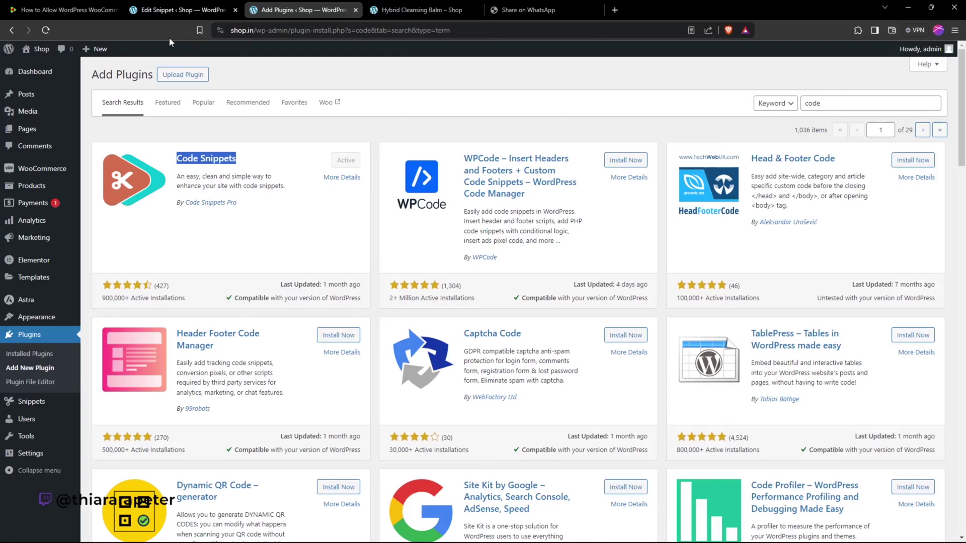
Step: Add a new product, tick Allow WhatsApp Order and focus the WhatsApp Number field
{"action": "left_click", "coordinate": [312, 10]}
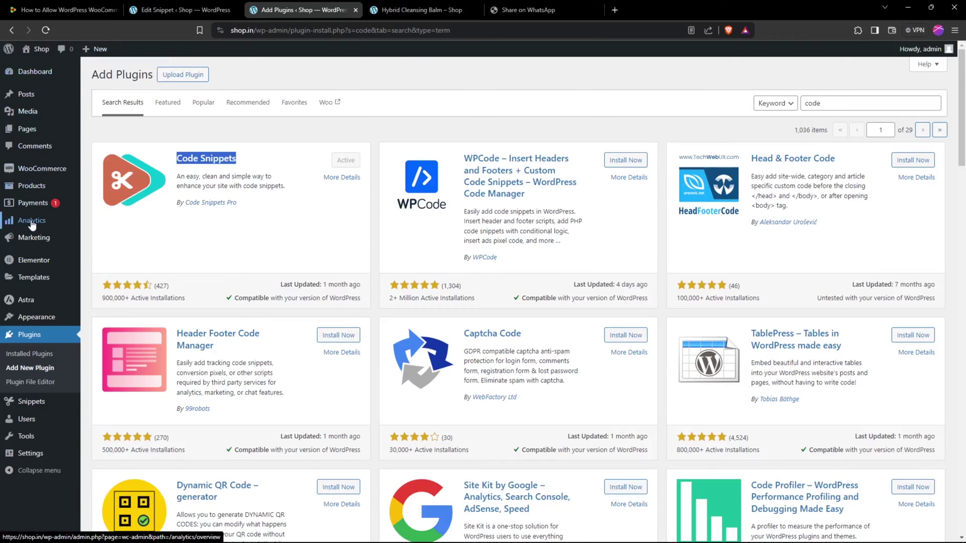
{"action": "mouse_move", "coordinate": [31, 186]}
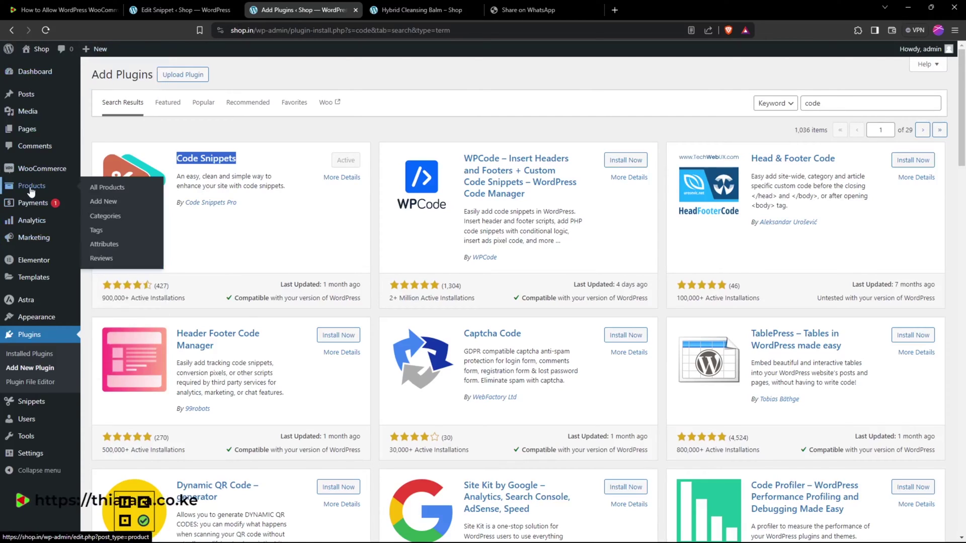
{"action": "left_click", "coordinate": [107, 201]}
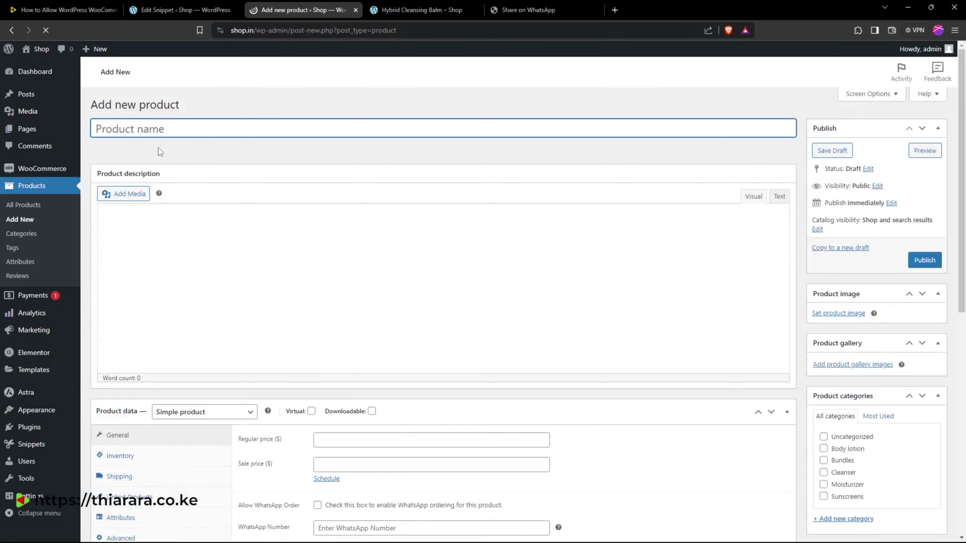
{"action": "scroll", "coordinate": [214, 222], "scroll_direction": "down", "scroll_amount": 4}
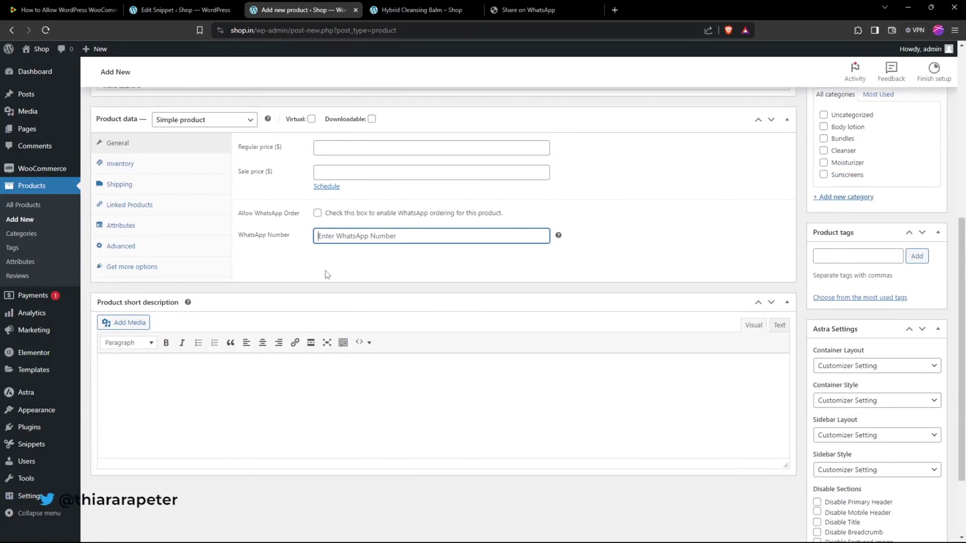
{"action": "left_click_drag", "start_coordinate": [236, 221], "coordinate": [301, 214]}
{"action": "left_click", "coordinate": [310, 218]}
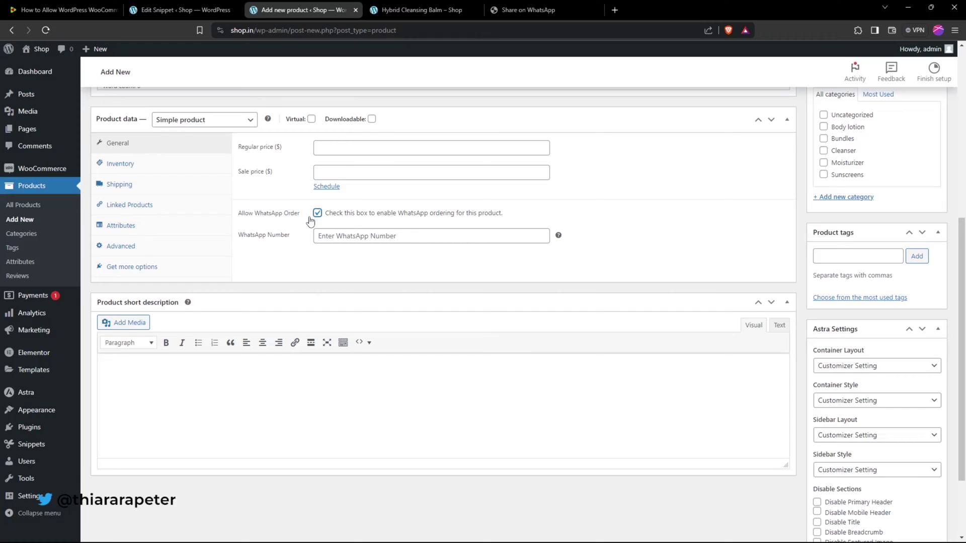
{"action": "left_click", "coordinate": [347, 236]}
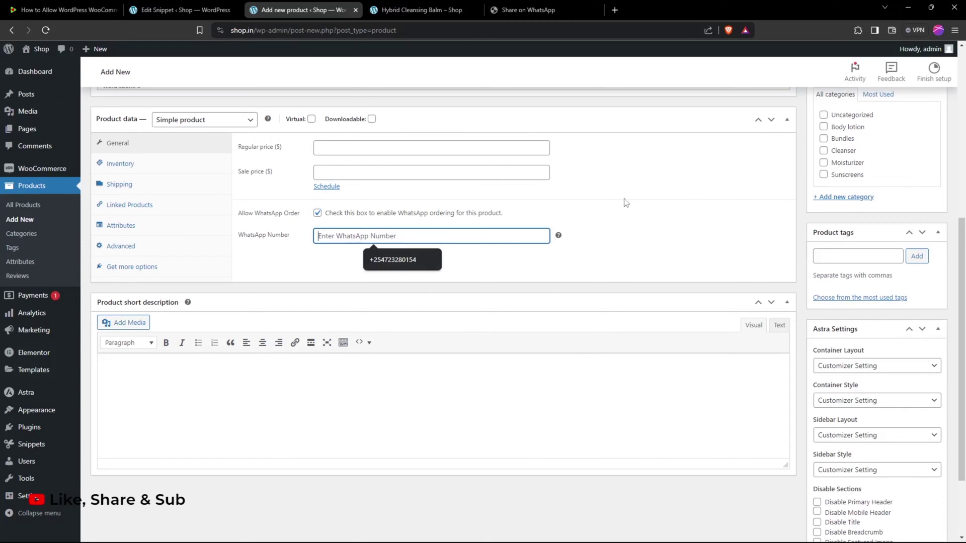
{"action": "scroll", "coordinate": [678, 210], "scroll_direction": "up", "scroll_amount": 4}
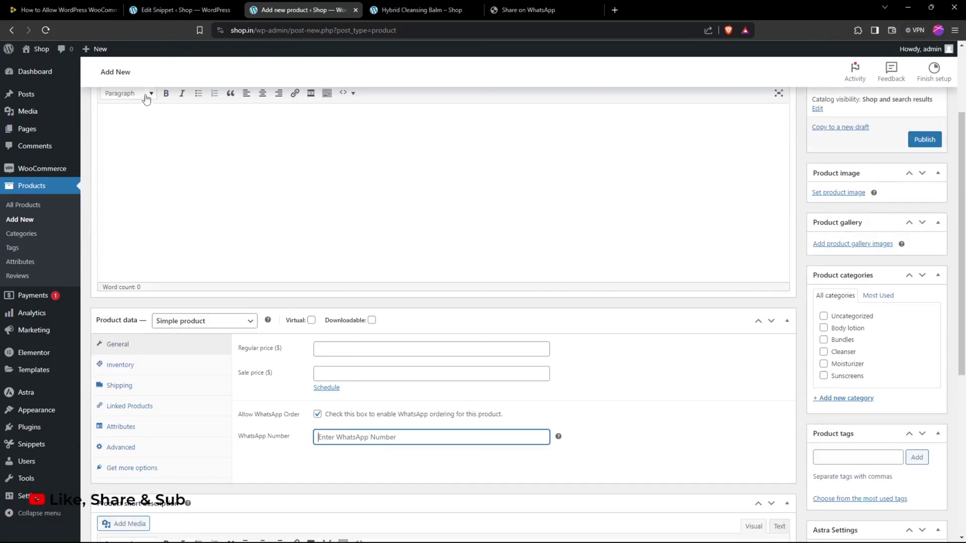
Step: Scroll the snippet code and compare it with the prefilled WhatsApp chat message
{"action": "left_click", "coordinate": [155, 11]}
{"action": "scroll", "coordinate": [215, 234], "scroll_direction": "down", "scroll_amount": 3}
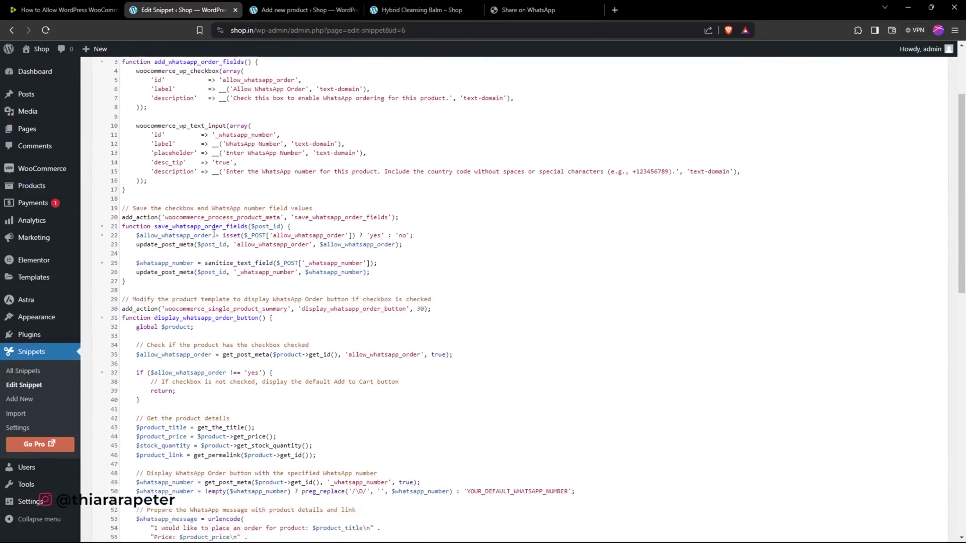
{"action": "scroll", "coordinate": [214, 234], "scroll_direction": "down", "scroll_amount": 6}
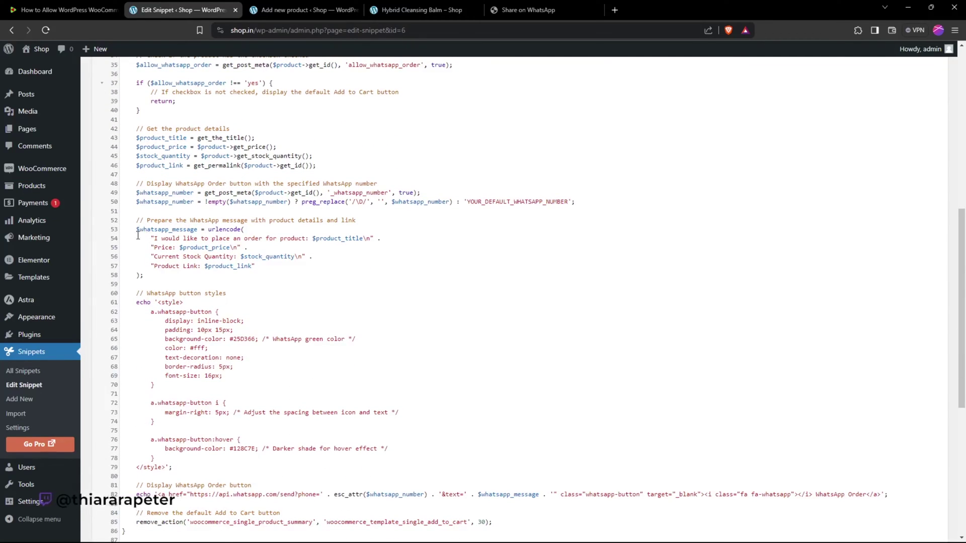
{"action": "left_click", "coordinate": [523, 9]}
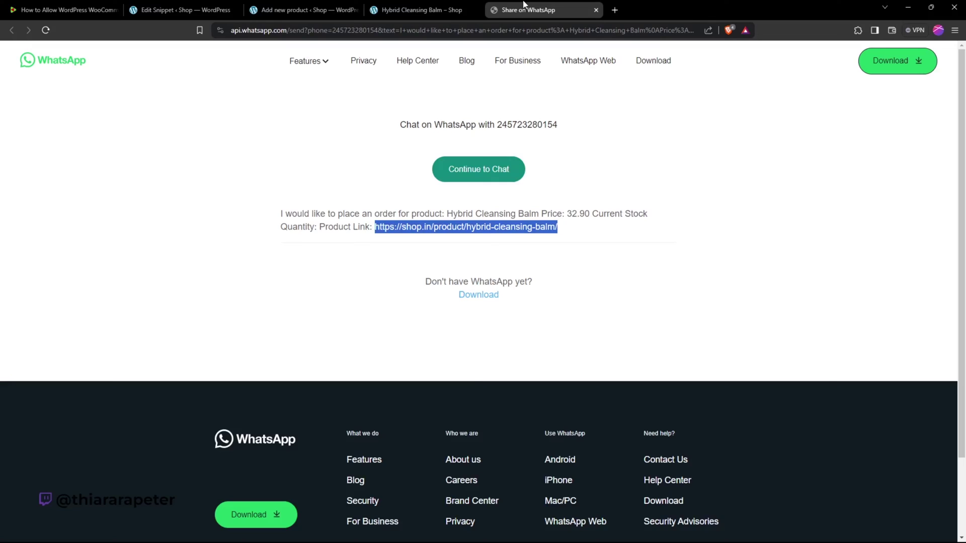
{"action": "left_click", "coordinate": [453, 224]}
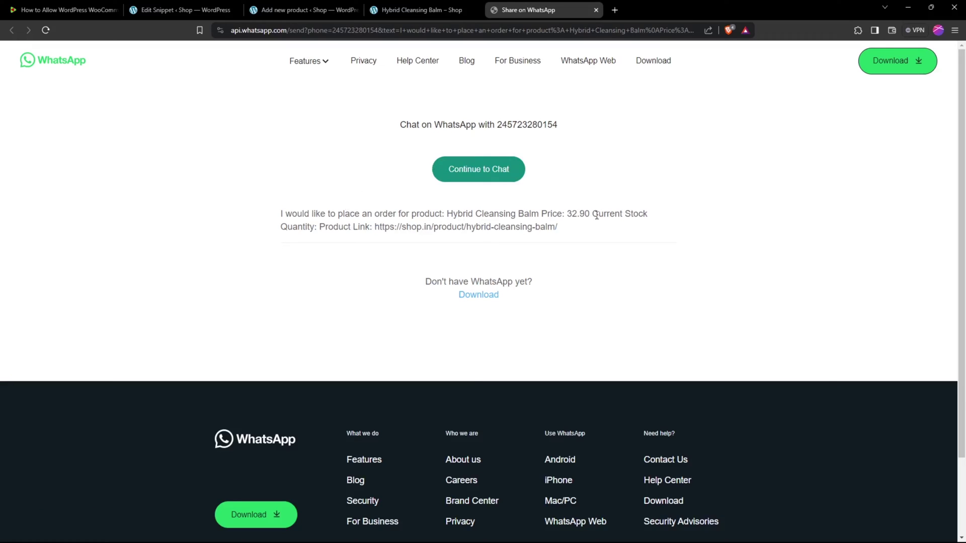
{"action": "left_click", "coordinate": [187, 10]}
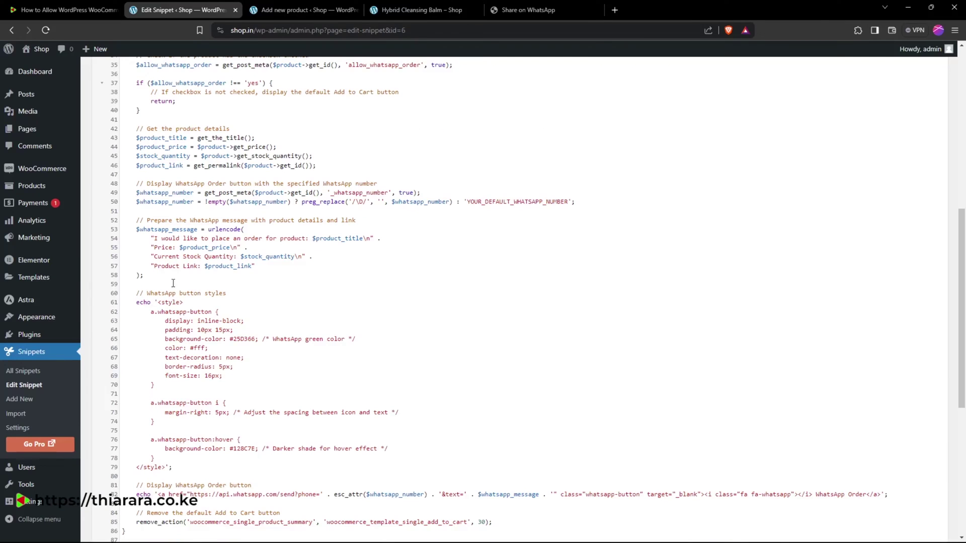
Step: Check the message's opening phrase and Price label against the Hybrid Cleansing Balm product
{"action": "left_click_drag", "start_coordinate": [153, 240], "coordinate": [191, 240]}
{"action": "left_click_drag", "start_coordinate": [304, 239], "coordinate": [306, 240]}
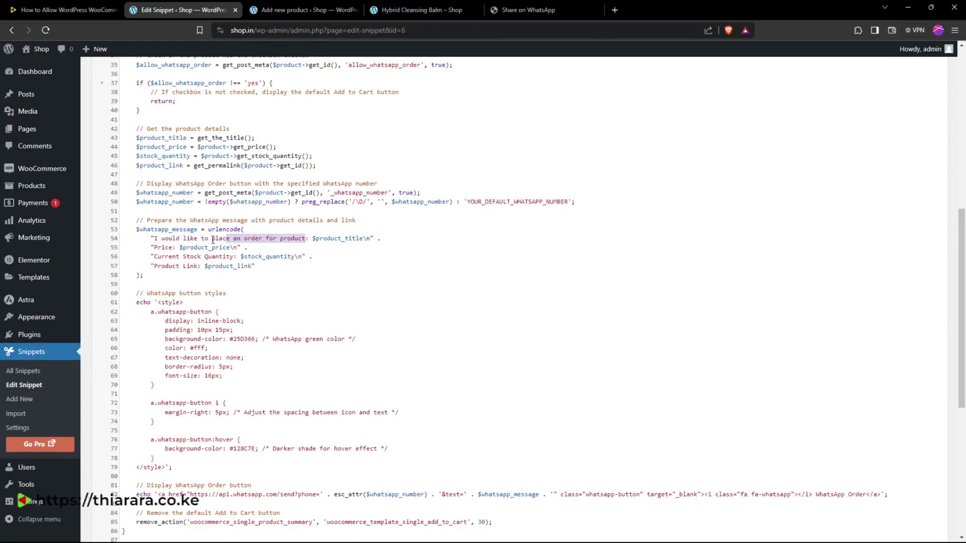
{"action": "left_click", "coordinate": [153, 283]}
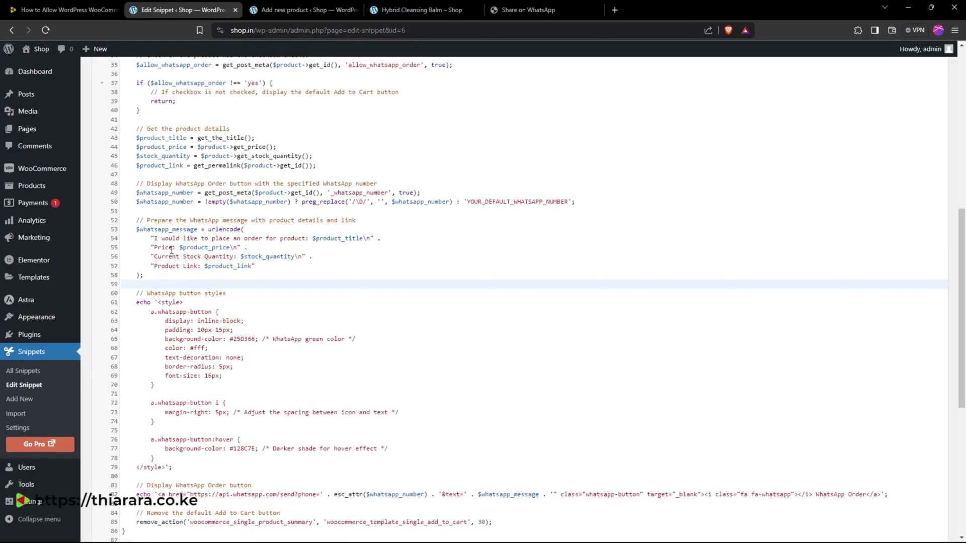
{"action": "left_click_drag", "start_coordinate": [172, 248], "coordinate": [227, 257]}
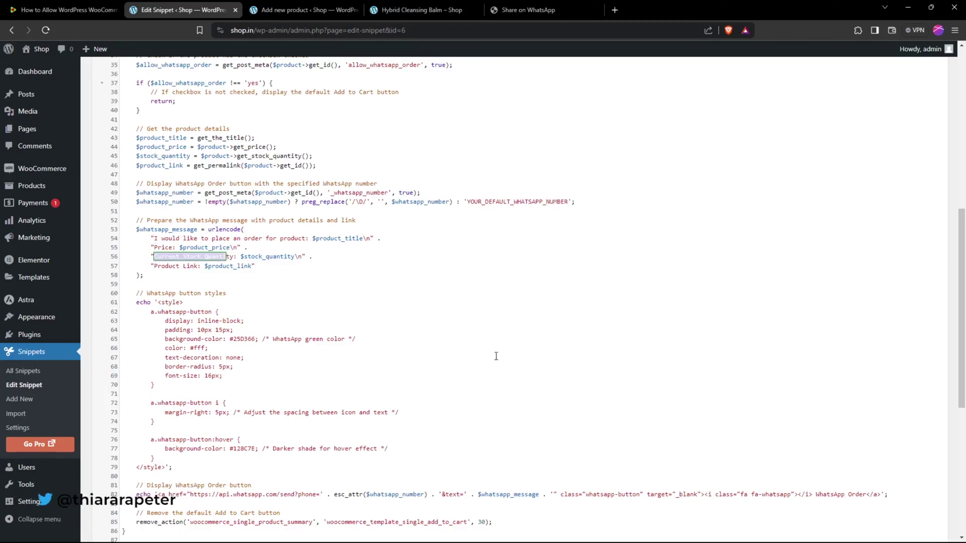
{"action": "left_click", "coordinate": [410, 9]}
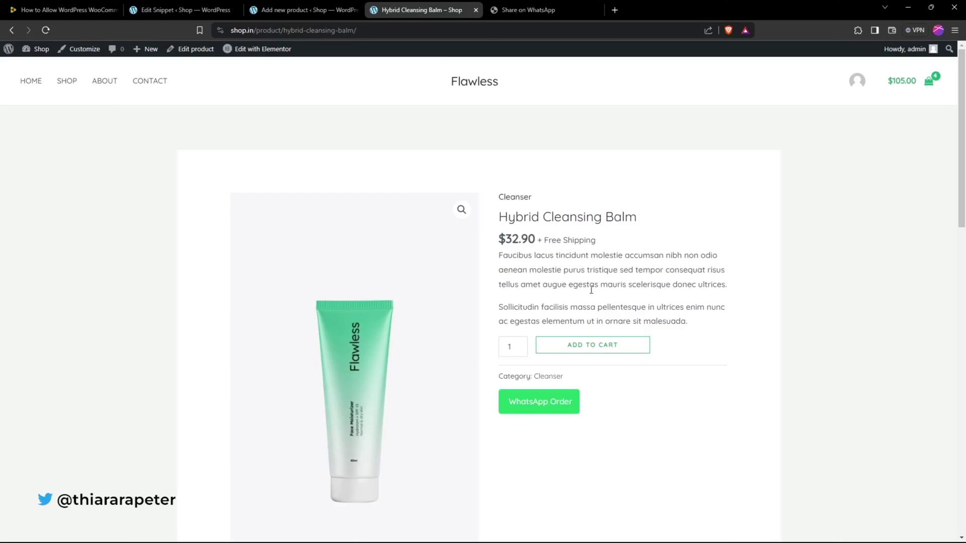
{"action": "left_click", "coordinate": [179, 9]}
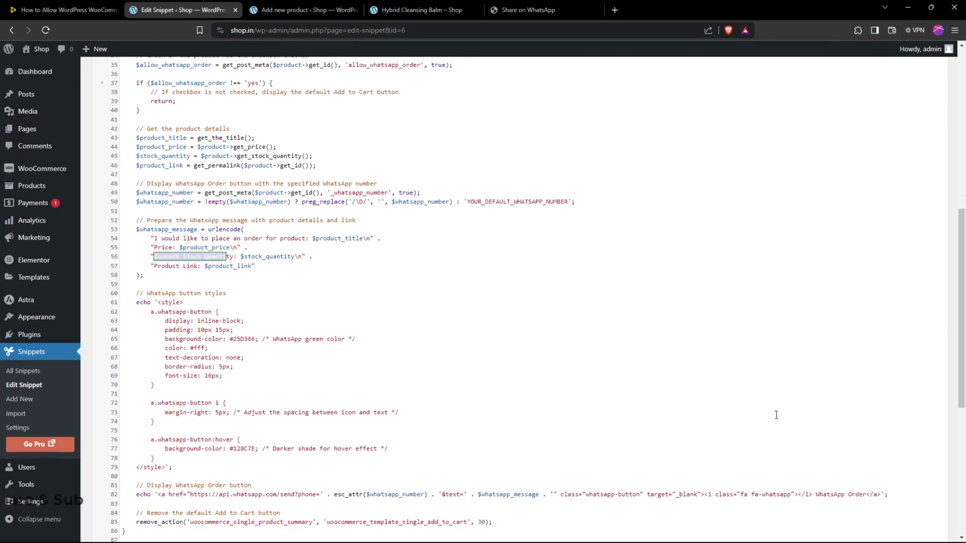
{"action": "scroll", "coordinate": [834, 453], "scroll_direction": "down", "scroll_amount": 3}
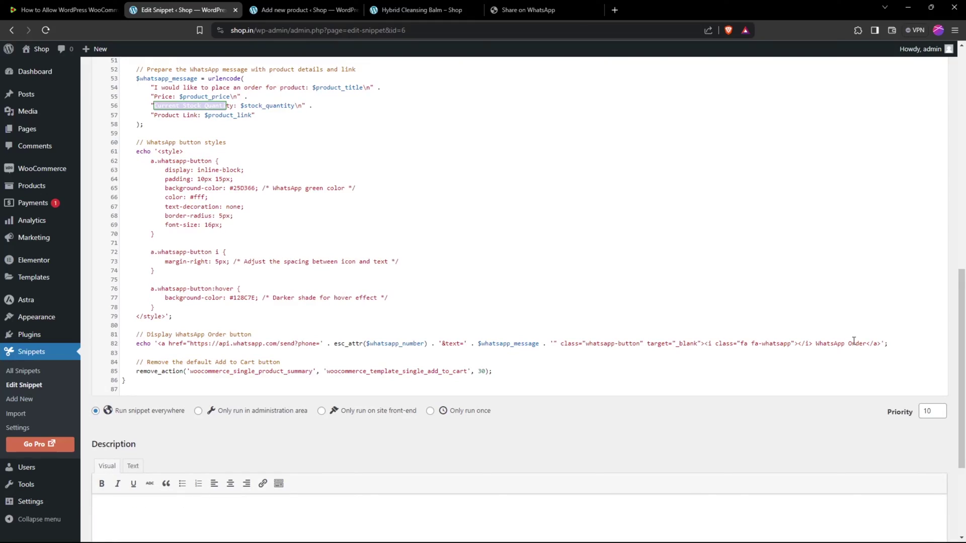
Step: Check the 'WhatsApp Order' label on line 82 and save the snippet changes
{"action": "left_click_drag", "start_coordinate": [866, 344], "coordinate": [815, 346]}
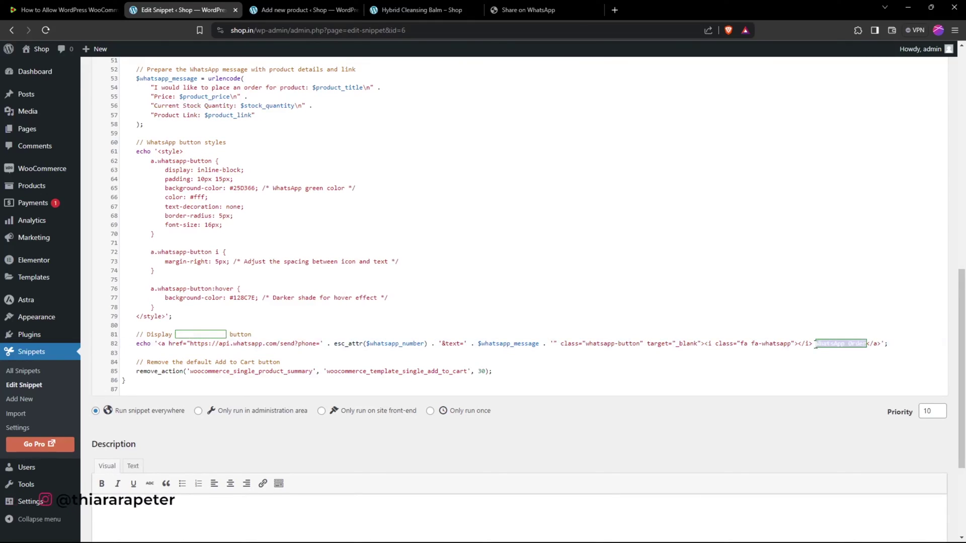
{"action": "left_click", "coordinate": [844, 343]}
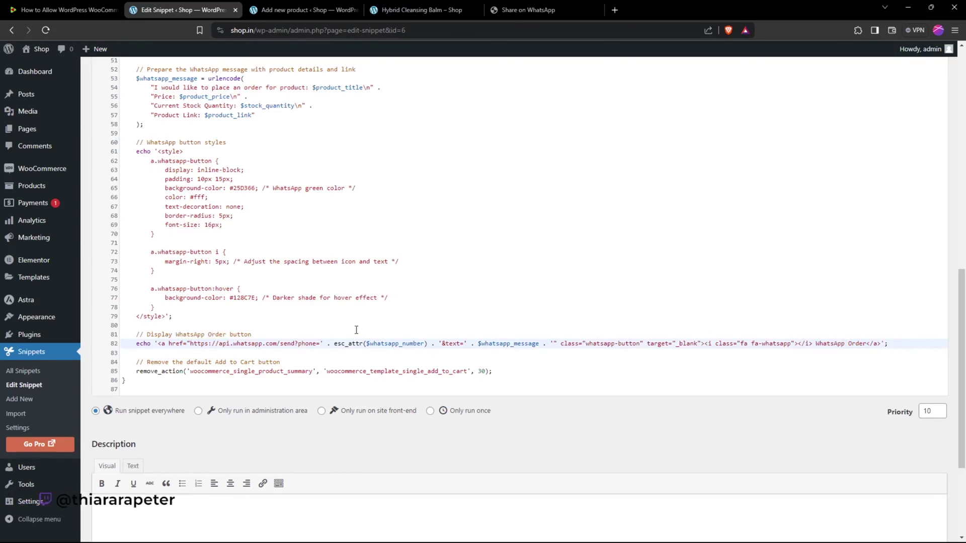
{"action": "scroll", "coordinate": [356, 329], "scroll_direction": "down", "scroll_amount": 3}
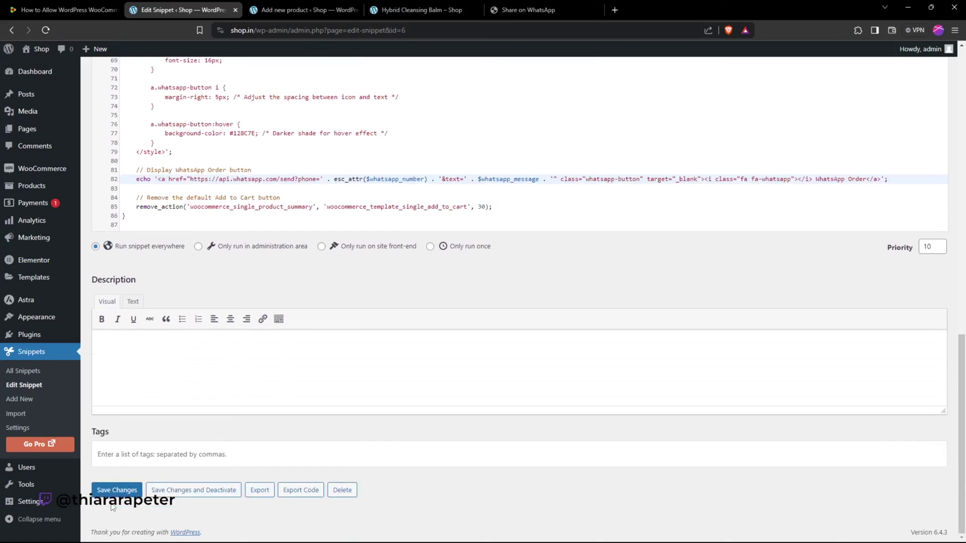
{"action": "left_click", "coordinate": [121, 490]}
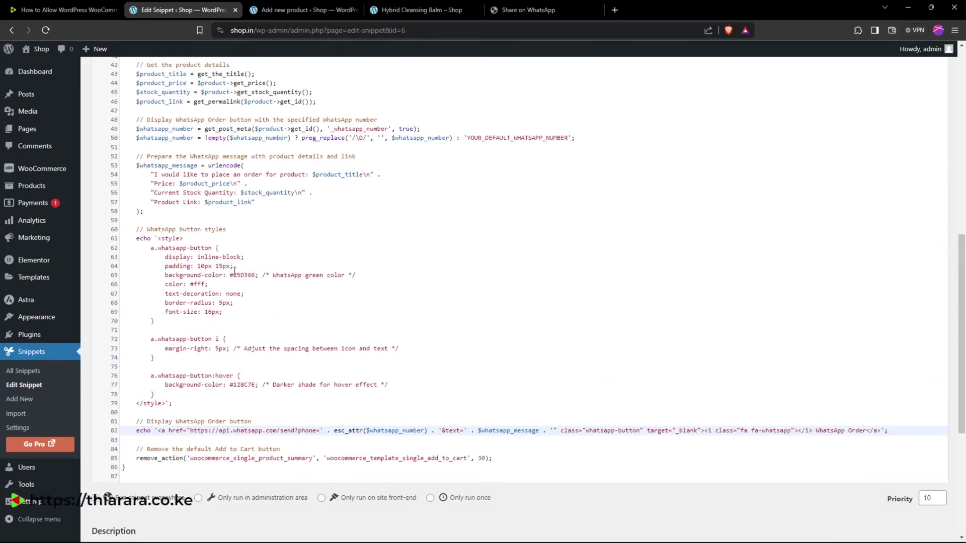
Step: Review the green button style rules on lines 62–78
{"action": "left_click_drag", "start_coordinate": [140, 231], "coordinate": [238, 396]}
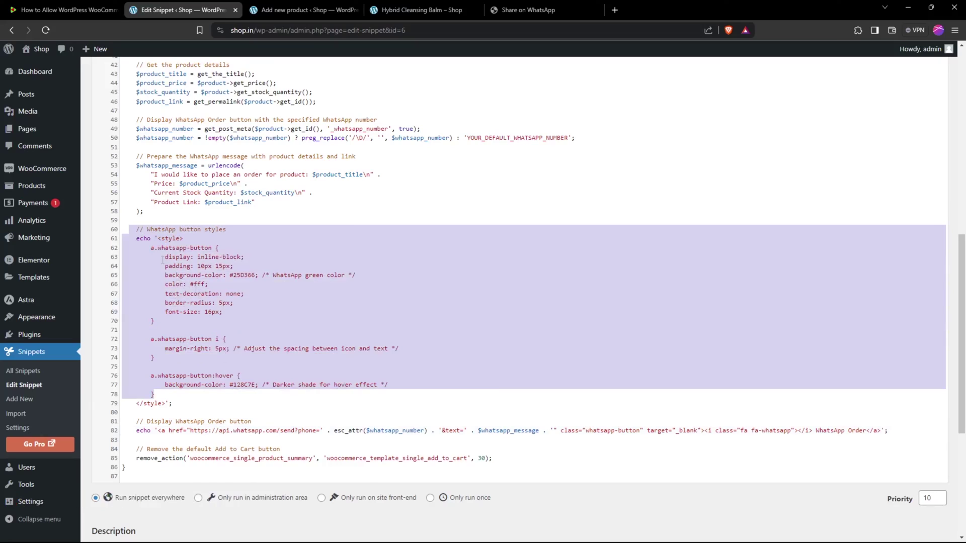
{"action": "left_click_drag", "start_coordinate": [151, 248], "coordinate": [223, 398]}
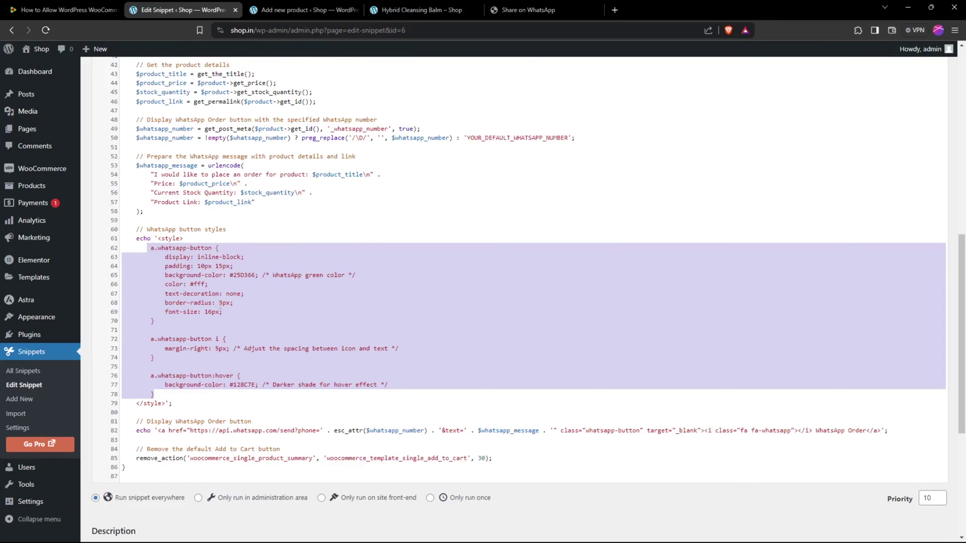
{"action": "scroll", "coordinate": [220, 303], "scroll_direction": "down", "scroll_amount": 5}
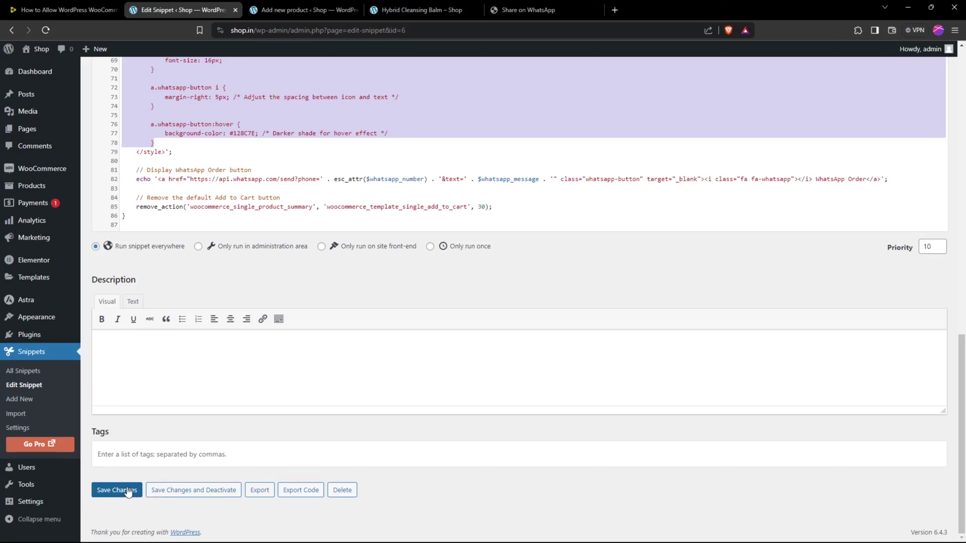
Step: View the Hybrid Cleansing Balm page, showing a green WhatsApp Order button below Add to Cart
{"action": "left_click", "coordinate": [418, 13]}
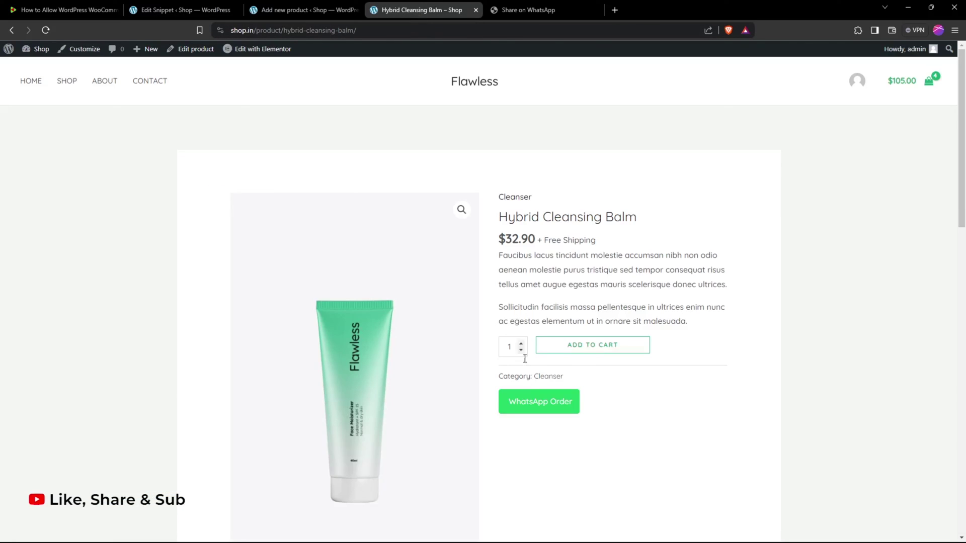